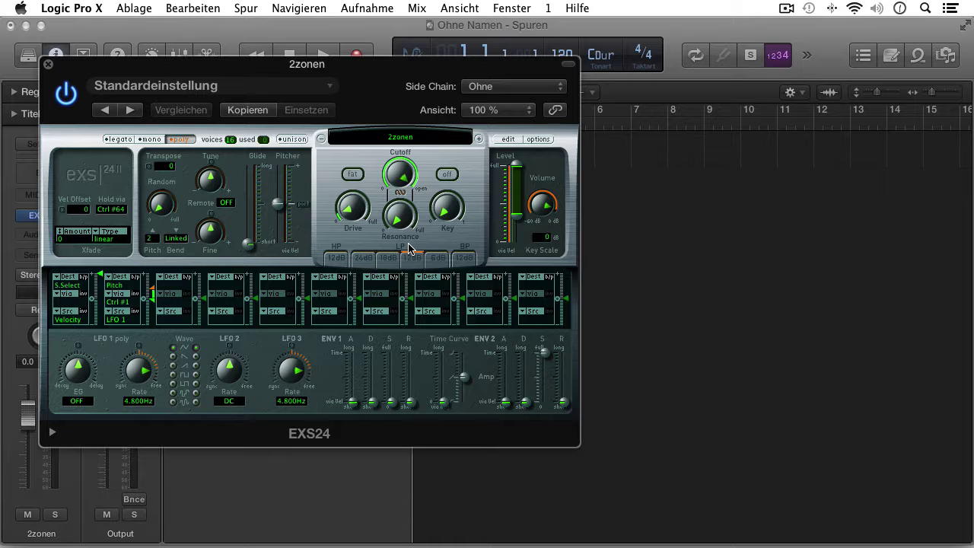
Examine the output and key-range assignments of both zones in the EXS24 instrument editor, and close the editor and plug-in window.
{"action": "left_click", "coordinate": [508, 139]}
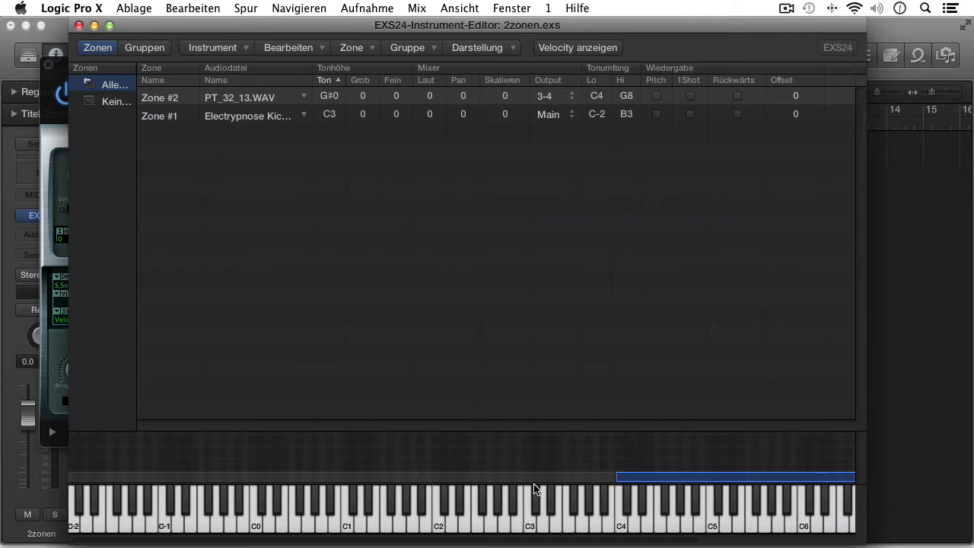
{"action": "left_click", "coordinate": [534, 484]}
{"action": "left_click", "coordinate": [641, 476]}
{"action": "left_click", "coordinate": [591, 481]}
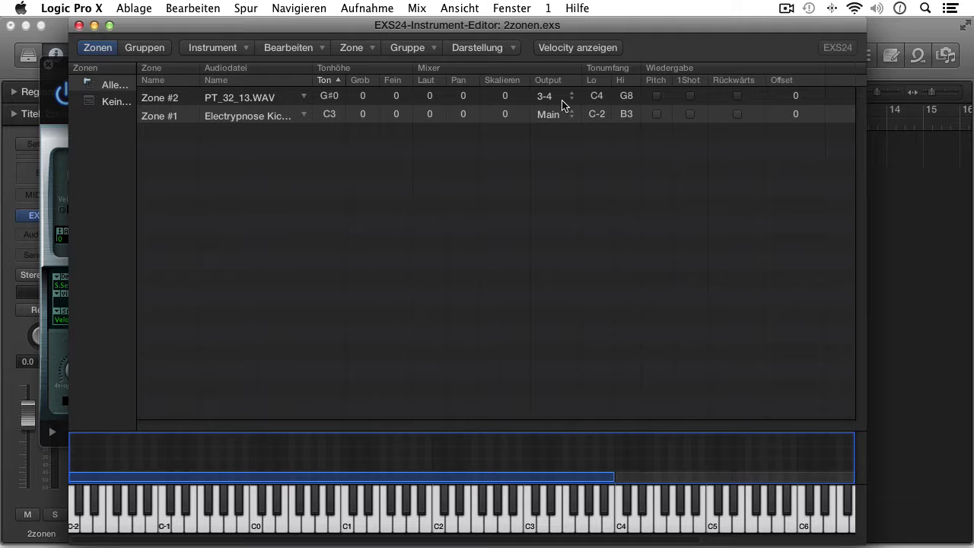
{"action": "left_click", "coordinate": [631, 478]}
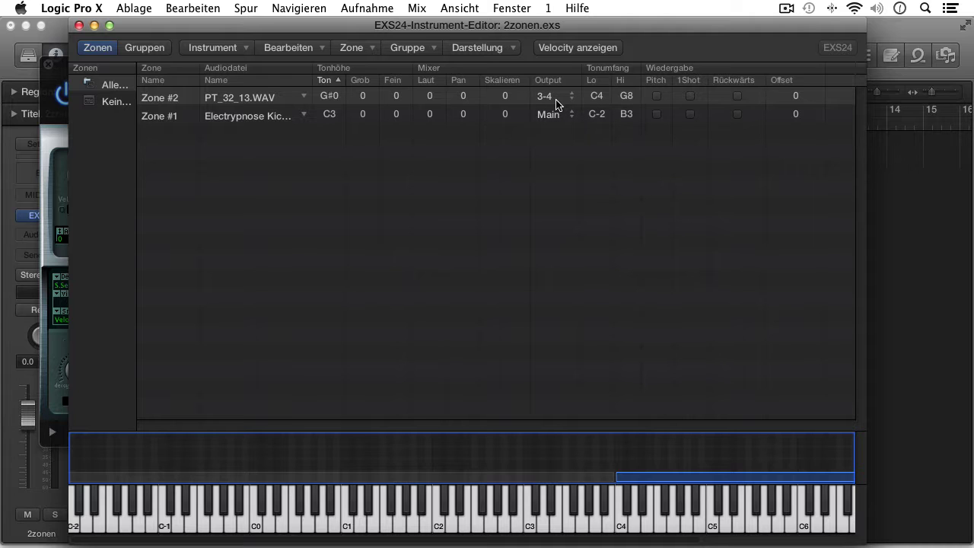
{"action": "left_click", "coordinate": [80, 26]}
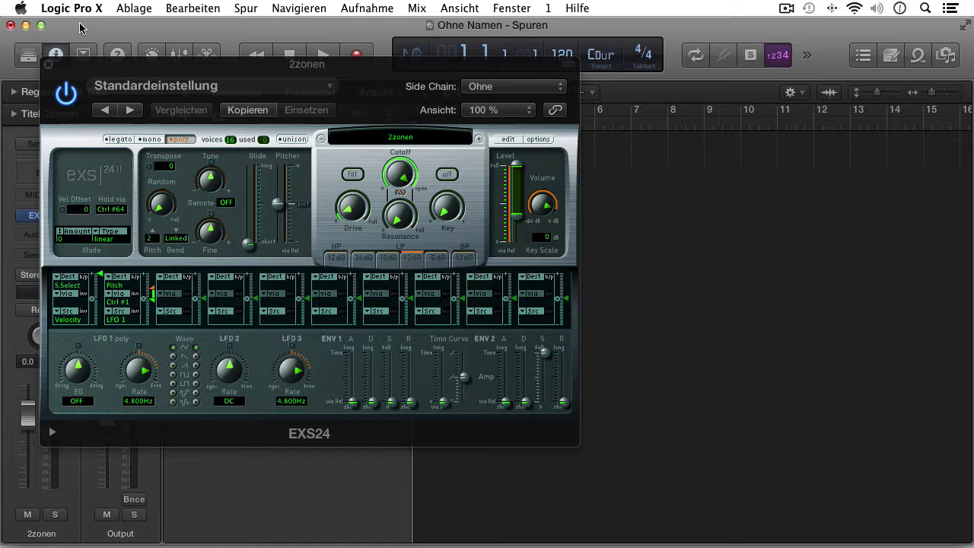
{"action": "left_click", "coordinate": [47, 66]}
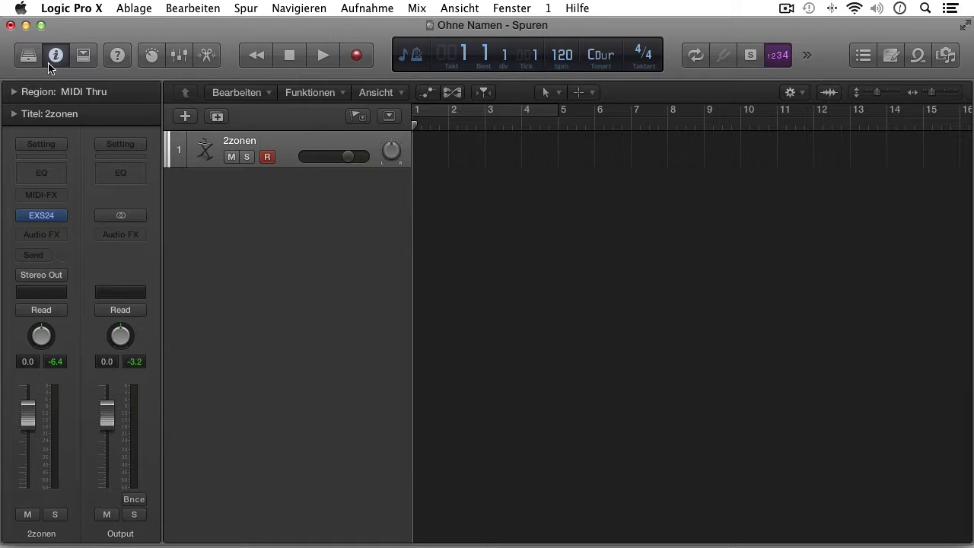
Show the mixer at greater height and add an aux channel for outputs 3-4 of the 2zonen instrument.
{"action": "left_click", "coordinate": [178, 54]}
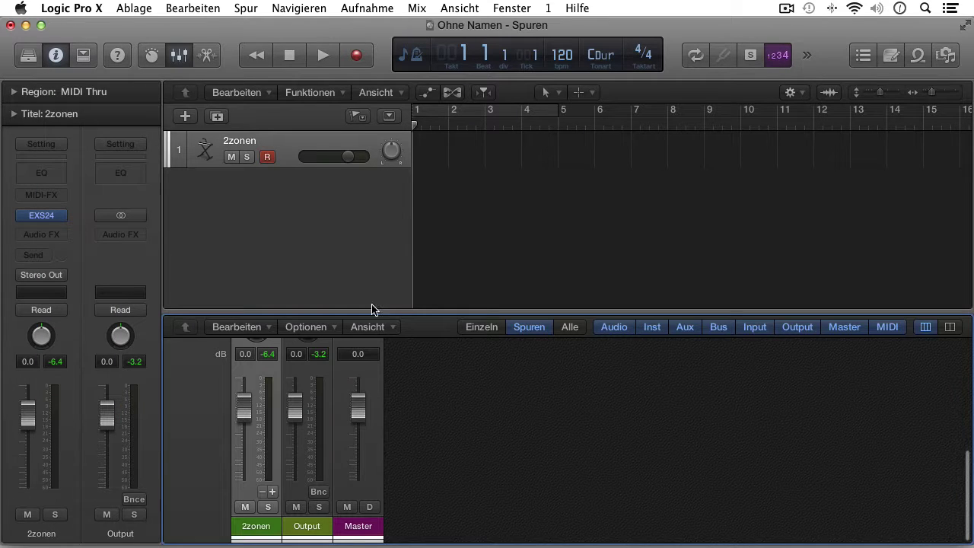
{"action": "left_click_drag", "start_coordinate": [372, 309], "coordinate": [360, 151]}
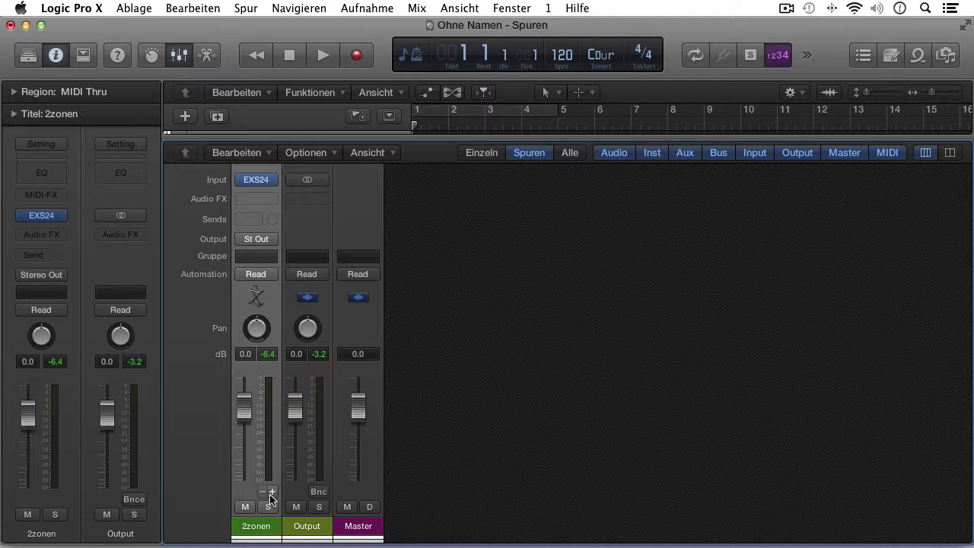
{"action": "left_click", "coordinate": [272, 493]}
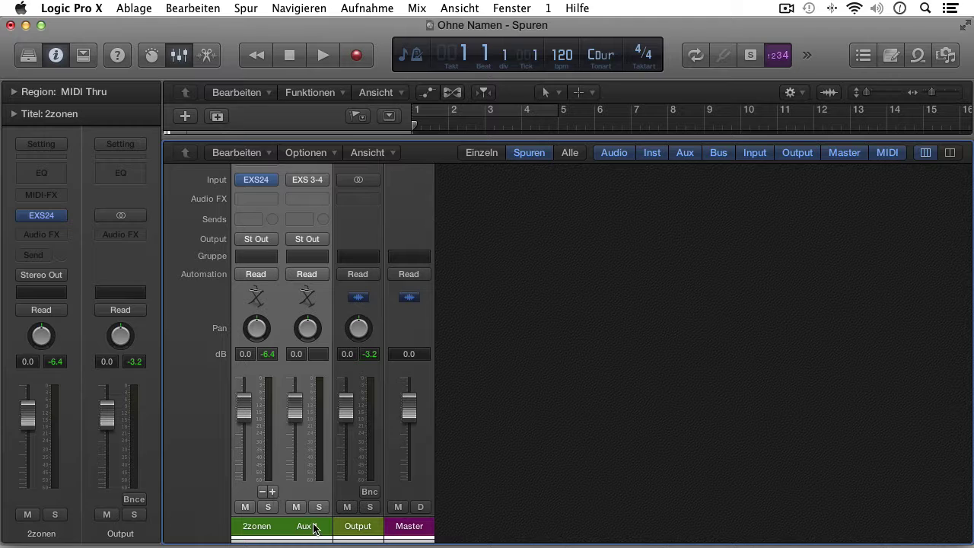
Check which EXS24 outputs are available as input for Aux 1, leaving the selection as it is.
{"action": "left_click", "coordinate": [326, 179]}
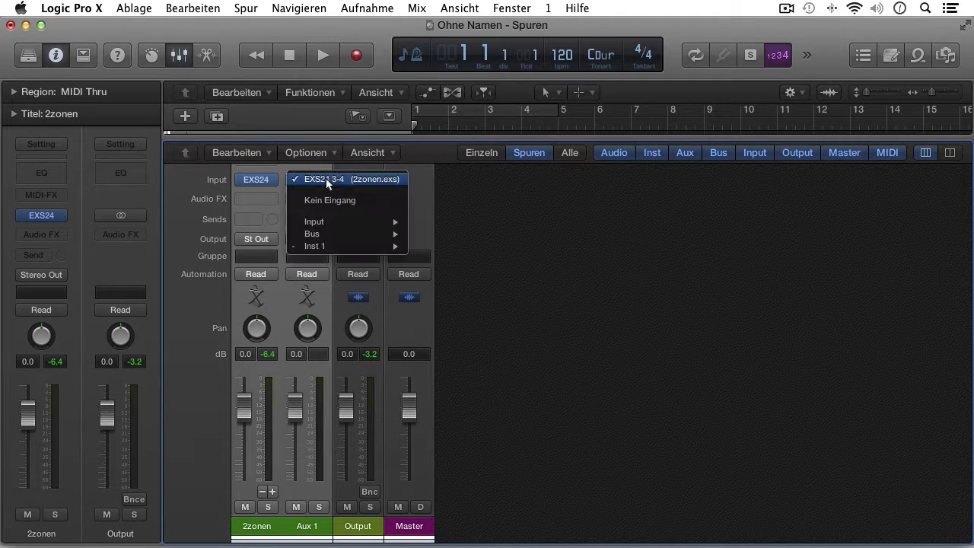
{"action": "mouse_move", "coordinate": [380, 246]}
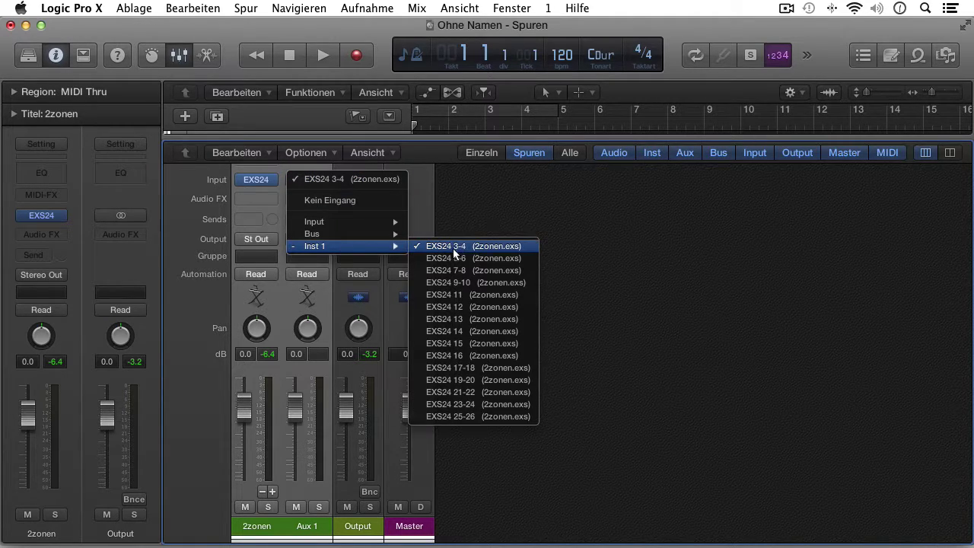
{"action": "left_click", "coordinate": [630, 249]}
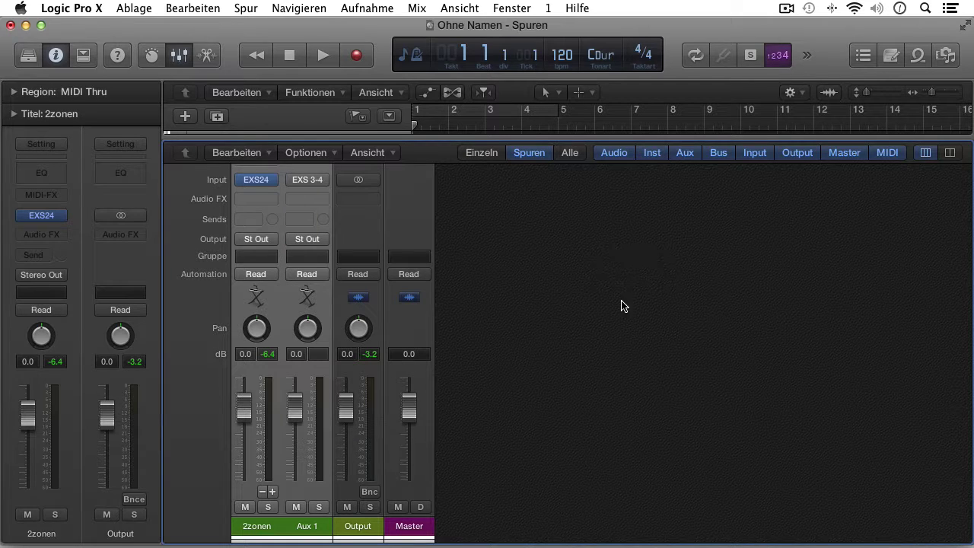
Add a second aux channel for EXS24 outputs 5-6 and delete it again despite its active routing.
{"action": "left_click", "coordinate": [272, 495]}
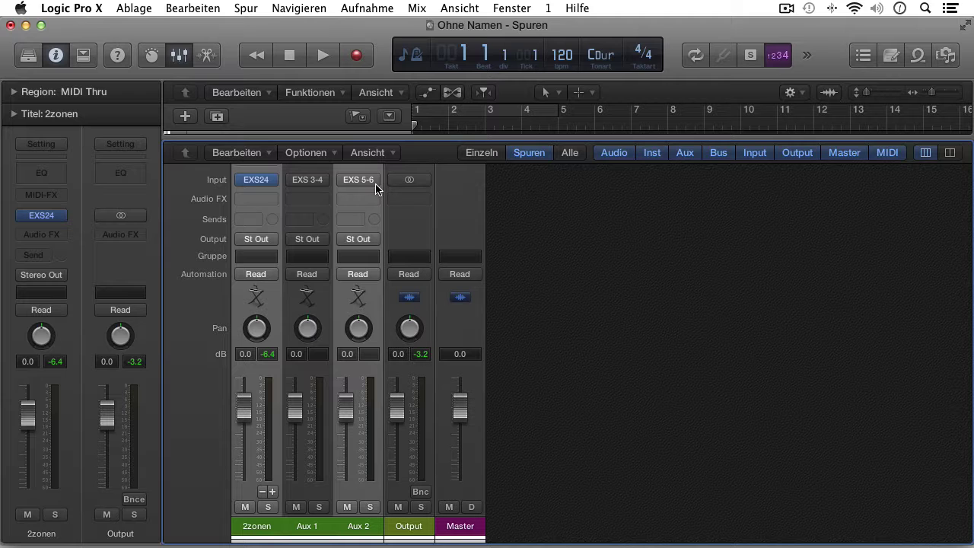
{"action": "left_click", "coordinate": [360, 497]}
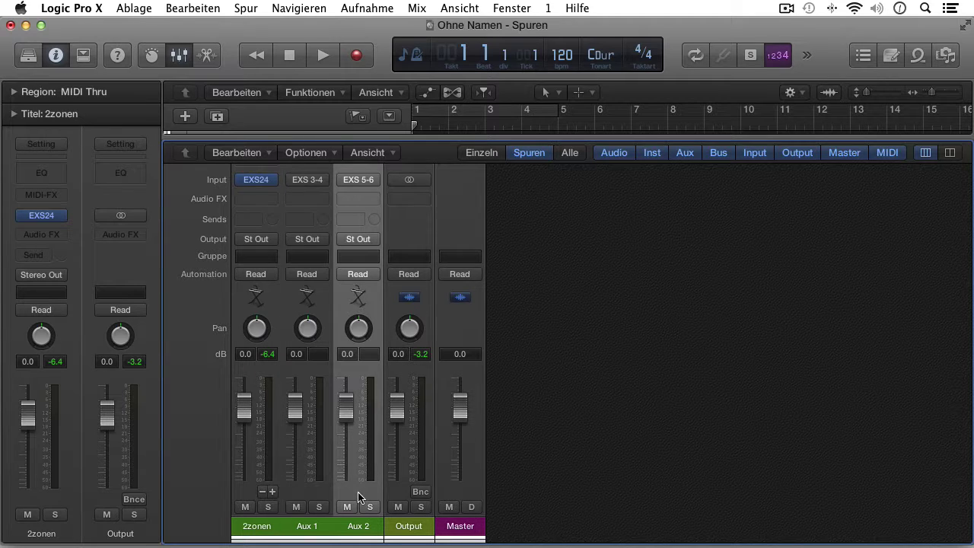
{"action": "key", "text": "Delete"}
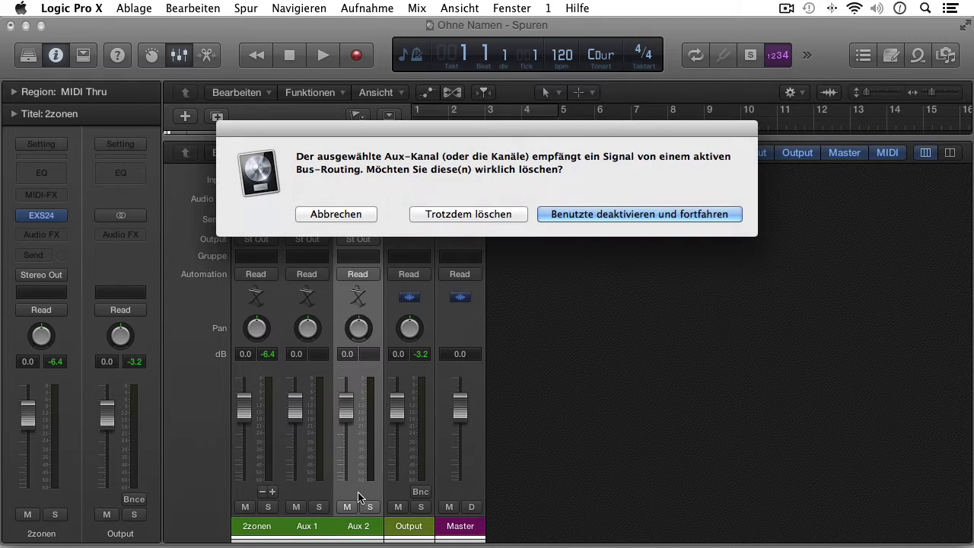
{"action": "left_click", "coordinate": [448, 216]}
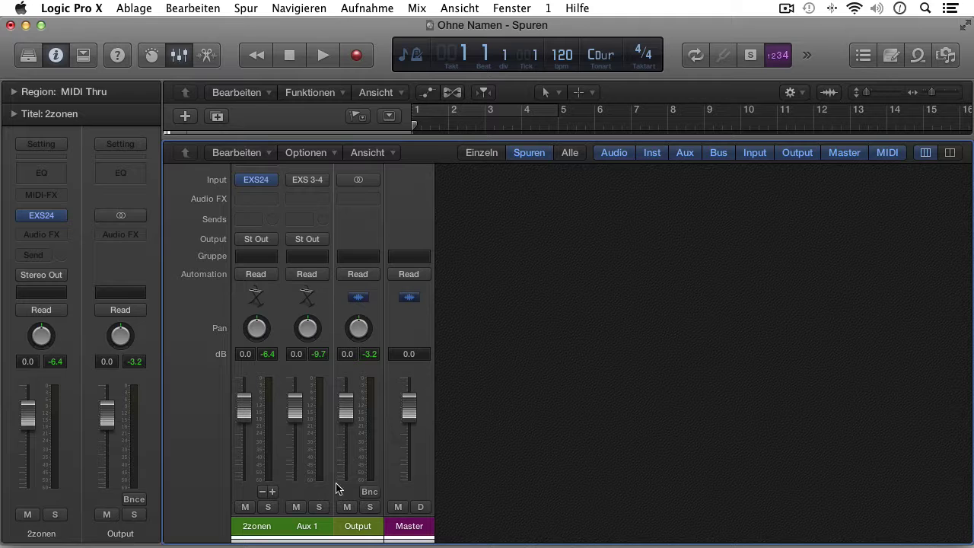
Create an arrangement track for the Aux 1 channel strip.
{"action": "left_click", "coordinate": [312, 486]}
{"action": "right_click", "coordinate": [312, 491]}
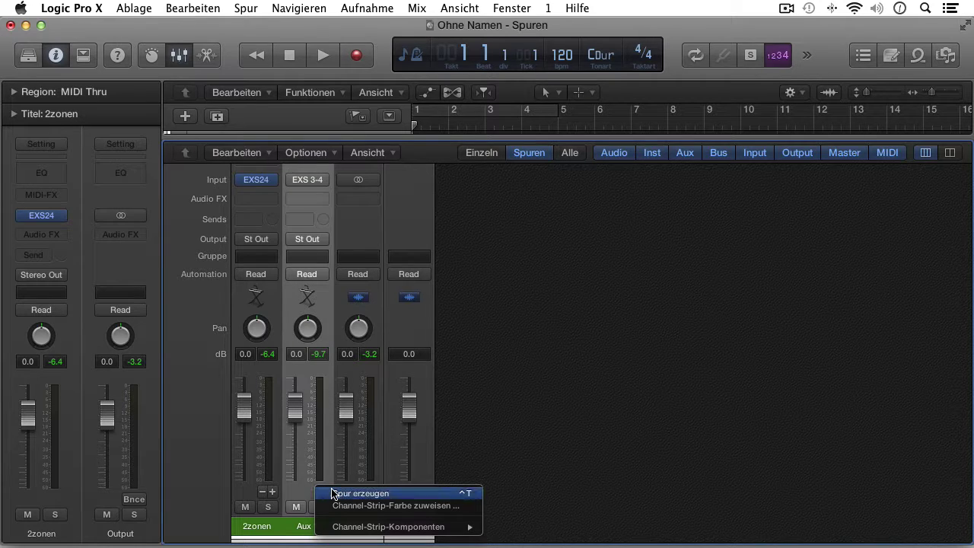
{"action": "left_click", "coordinate": [358, 493]}
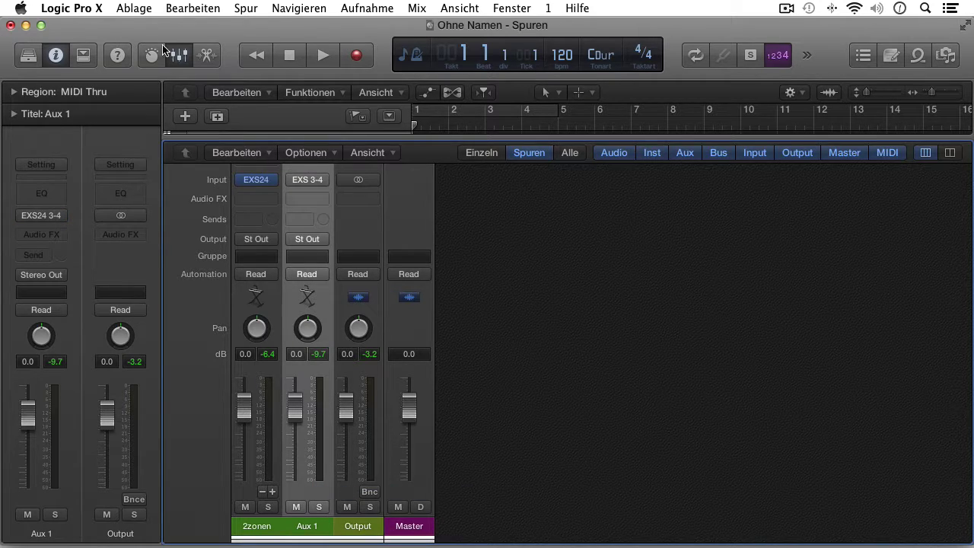
Hide the mixer and check the MIDI channel in the Aux 1 track's parameters.
{"action": "left_click", "coordinate": [180, 57]}
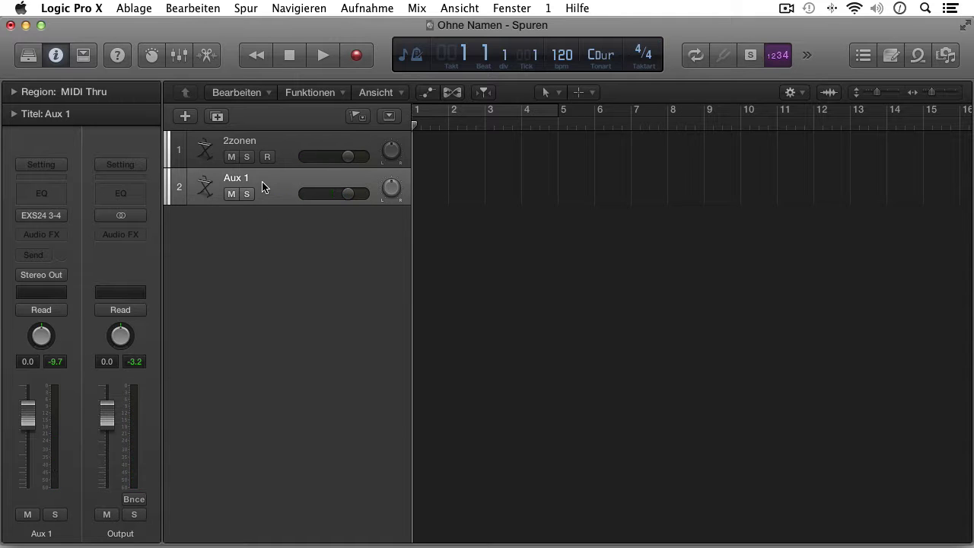
{"action": "left_click", "coordinate": [12, 114]}
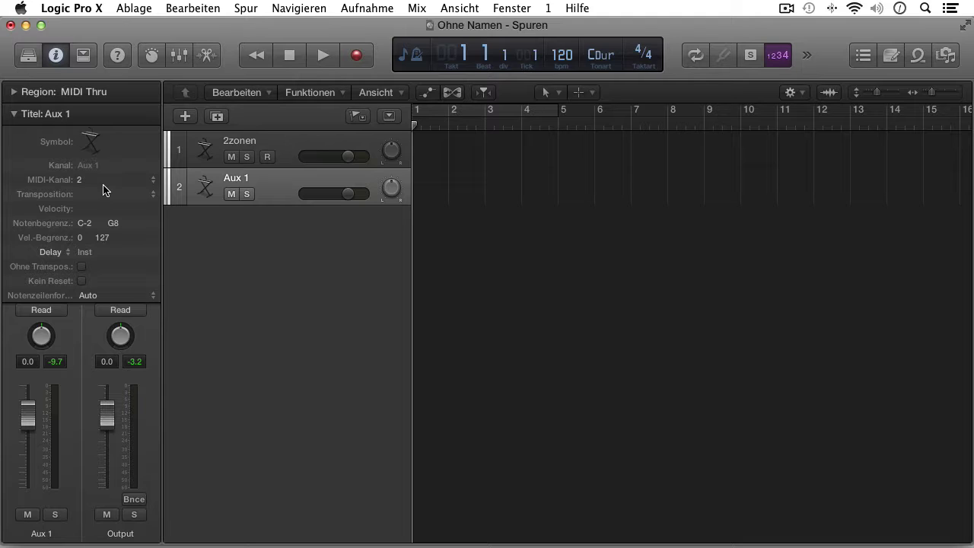
{"action": "left_click", "coordinate": [13, 114]}
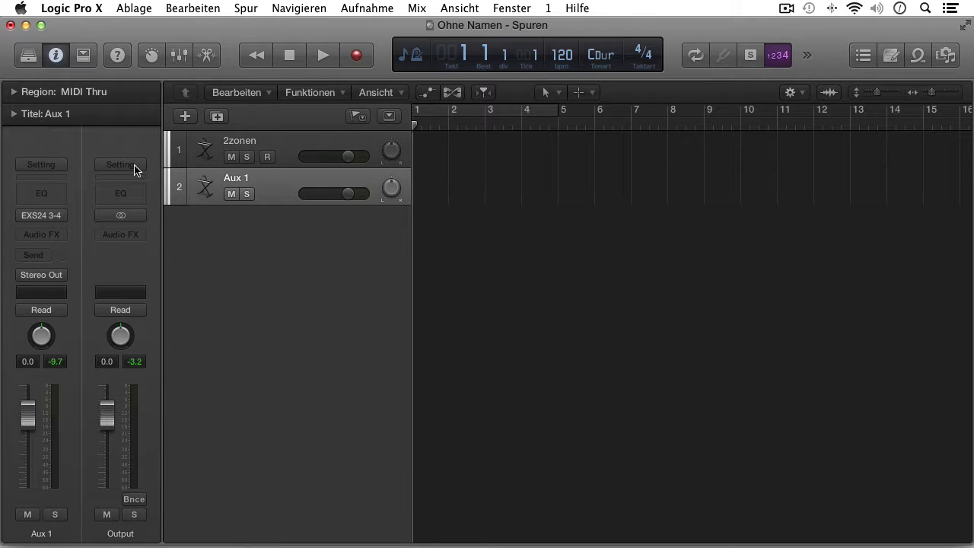
Create one software instrument track and load Spectrasonics Omnisphere on it as Multi-Output (8xStereo).
{"action": "left_click", "coordinate": [185, 116]}
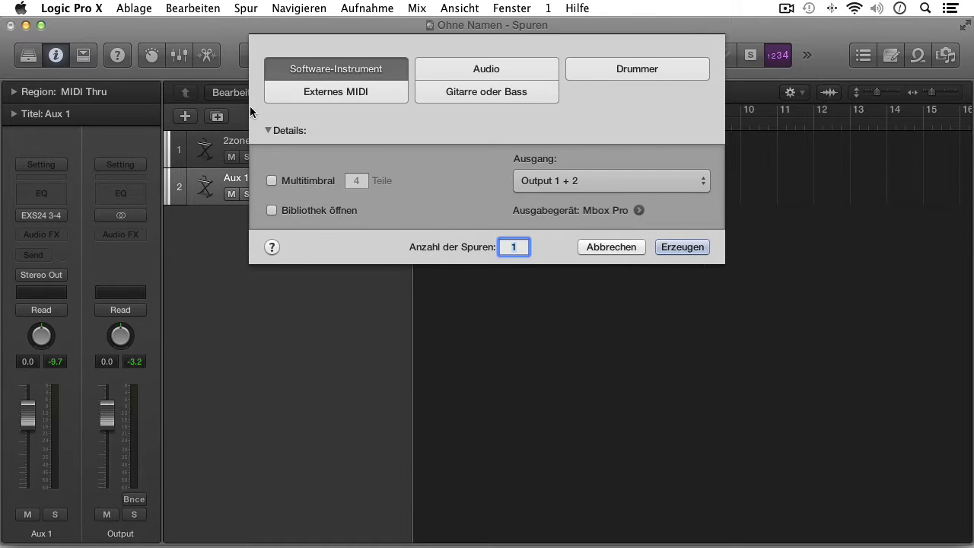
{"action": "left_click", "coordinate": [694, 246]}
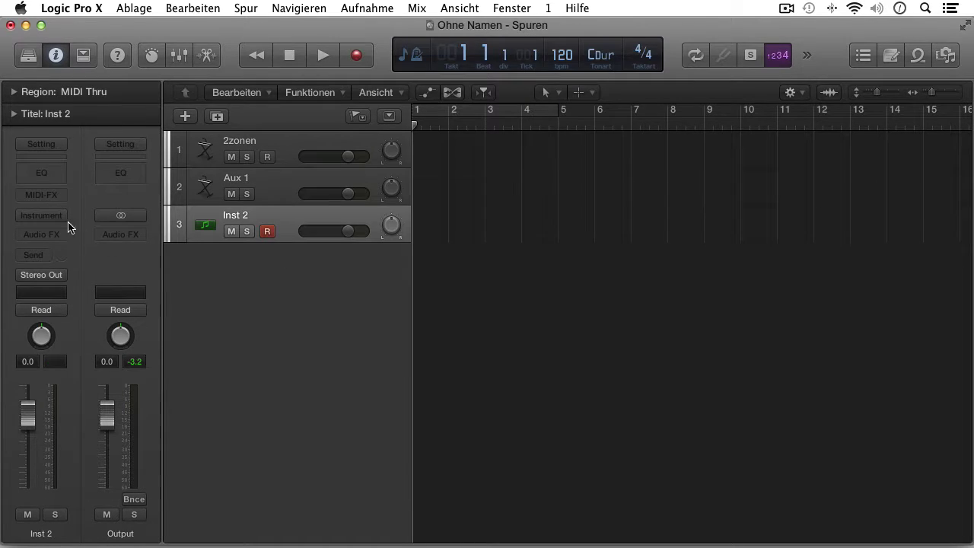
{"action": "left_click", "coordinate": [64, 220]}
{"action": "mouse_move", "coordinate": [126, 493]}
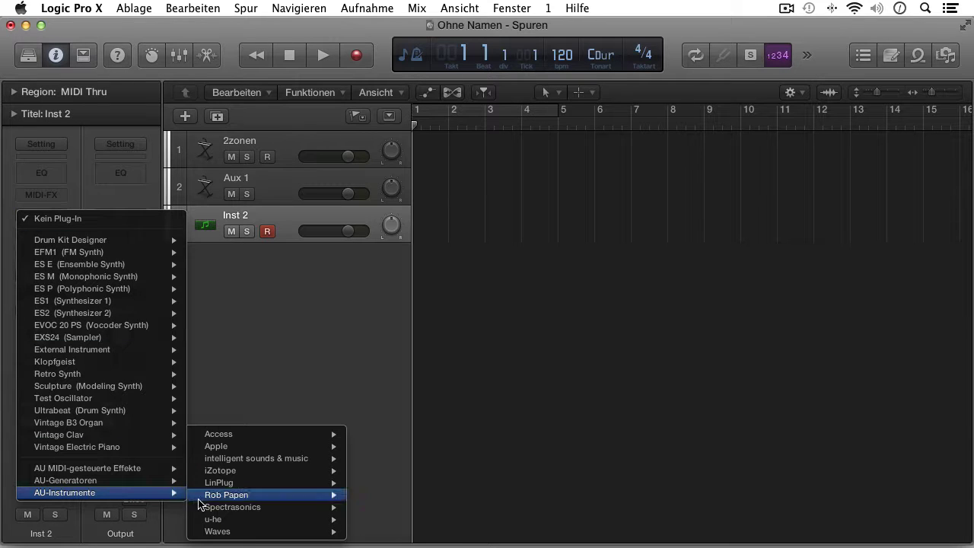
{"action": "mouse_move", "coordinate": [230, 508]}
{"action": "mouse_move", "coordinate": [373, 506]}
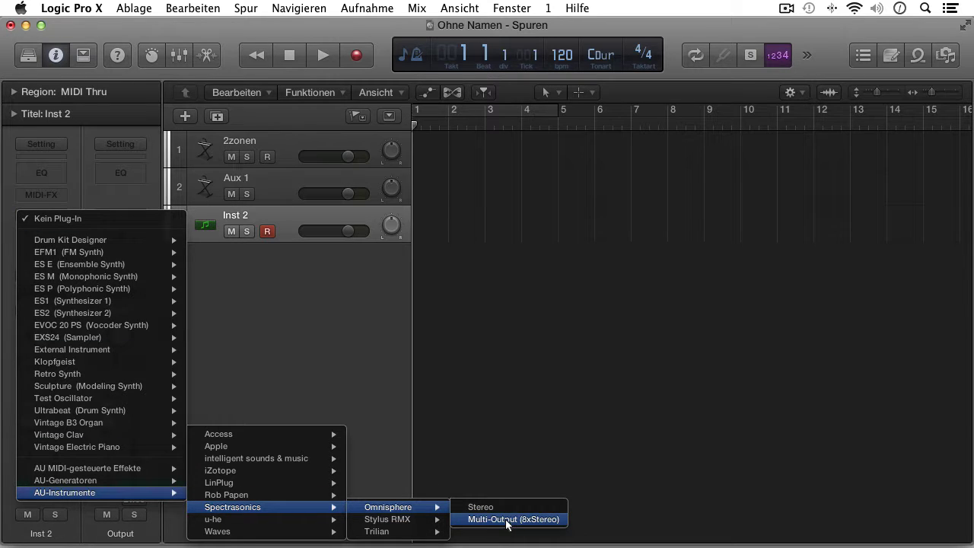
{"action": "left_click", "coordinate": [508, 525]}
Load the multi "multi2" in Omnisphere by searching for its author's name, and view its part outputs before closing the plug-in.
{"action": "left_click_drag", "start_coordinate": [455, 65], "coordinate": [521, 6]}
{"action": "left_click", "coordinate": [764, 27]}
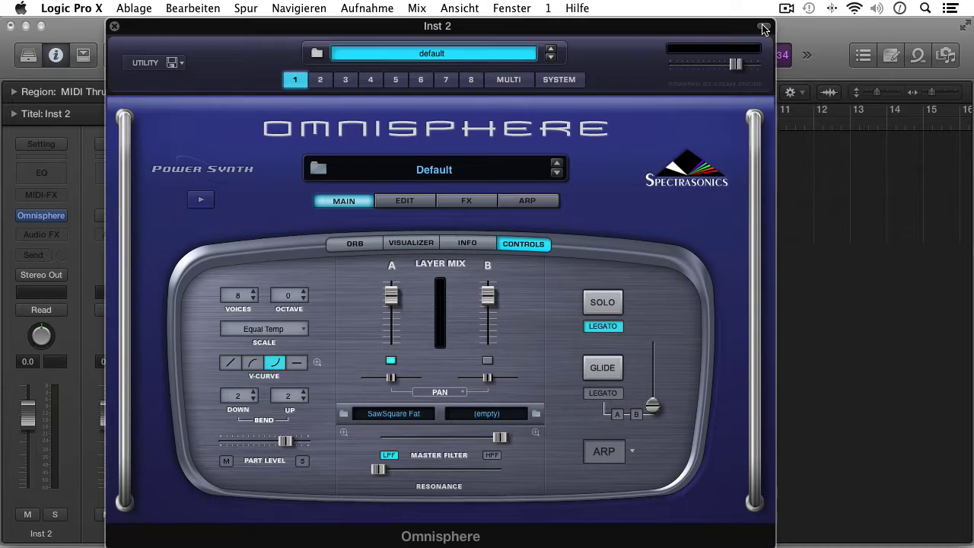
{"action": "left_click", "coordinate": [427, 57]}
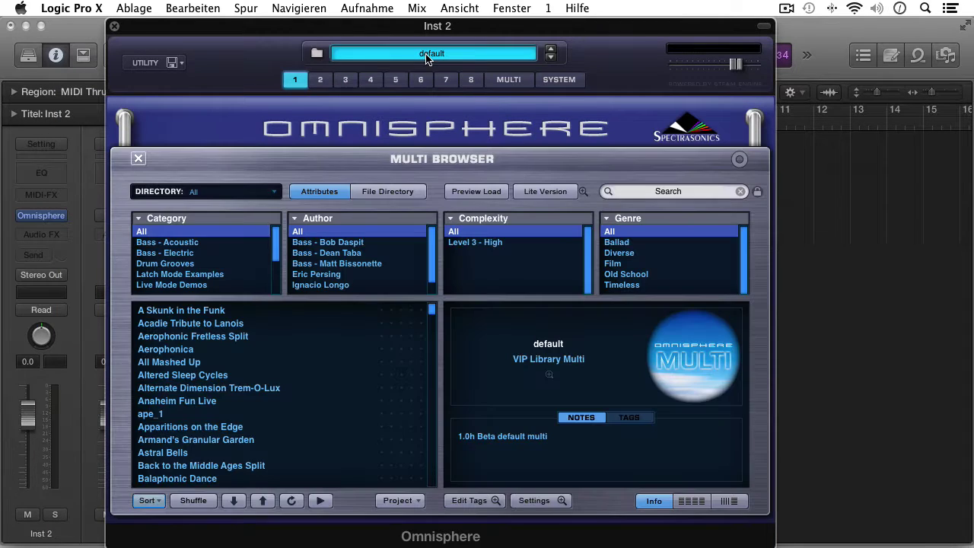
{"action": "left_click", "coordinate": [667, 192]}
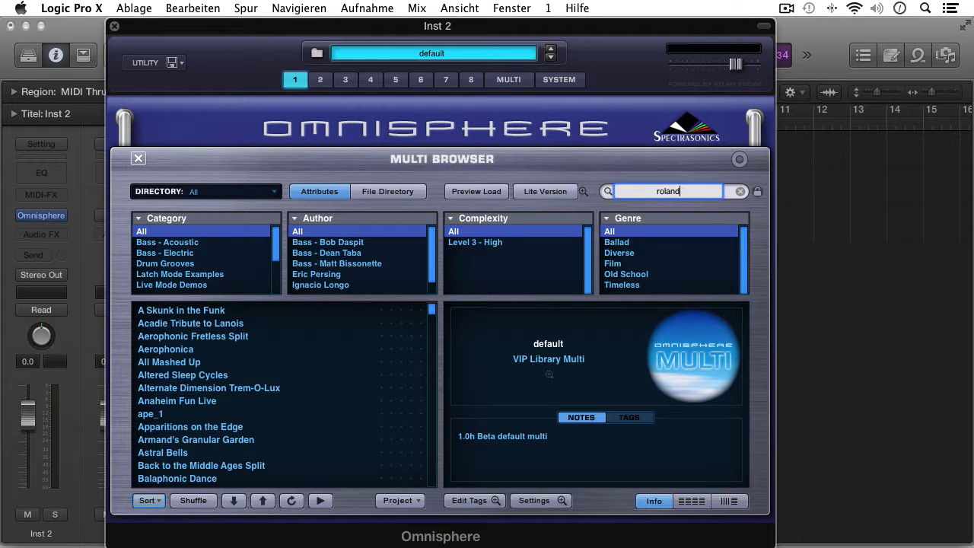
{"action": "key", "text": "Return"}
{"action": "left_click", "coordinate": [169, 335]}
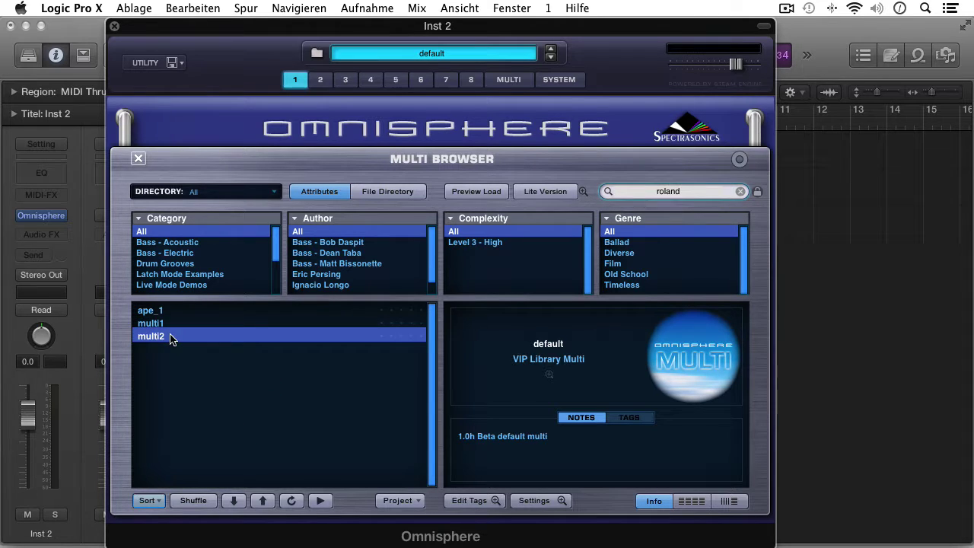
{"action": "left_click", "coordinate": [140, 157]}
{"action": "left_click", "coordinate": [510, 79]}
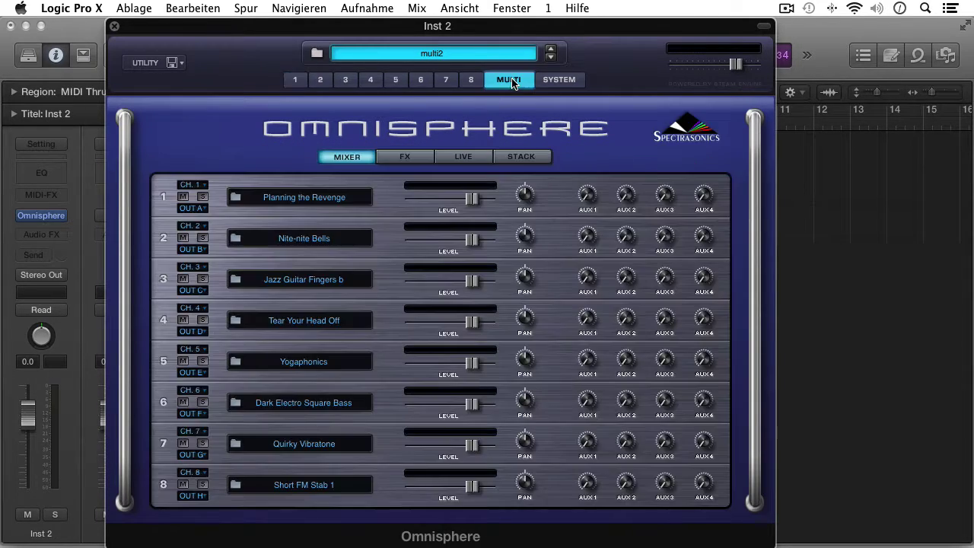
{"action": "left_click", "coordinate": [114, 27]}
Add seven aux channels in the mixer for Omnisphere's outputs 3-4 through 15-16.
{"action": "left_click", "coordinate": [178, 55]}
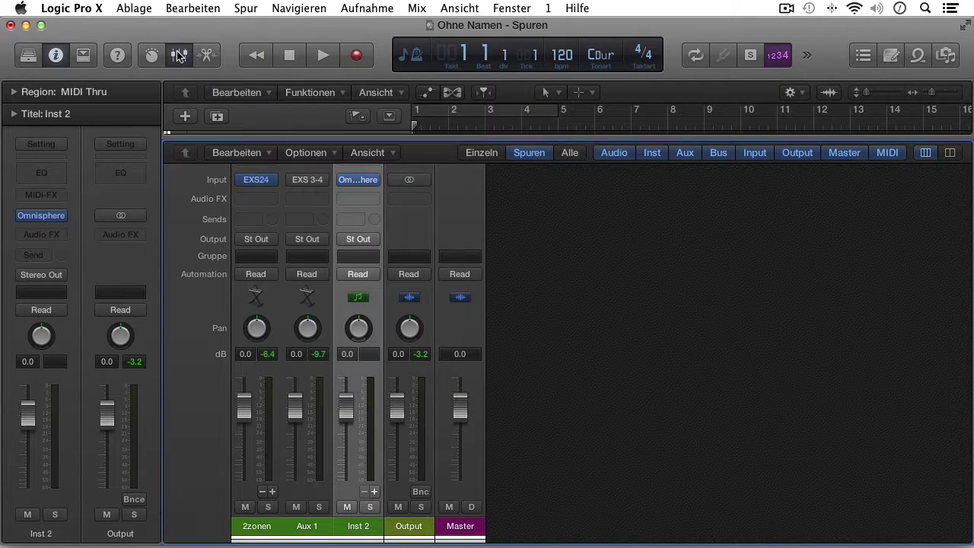
{"action": "left_click", "coordinate": [373, 492]}
{"action": "left_click", "coordinate": [374, 492]}
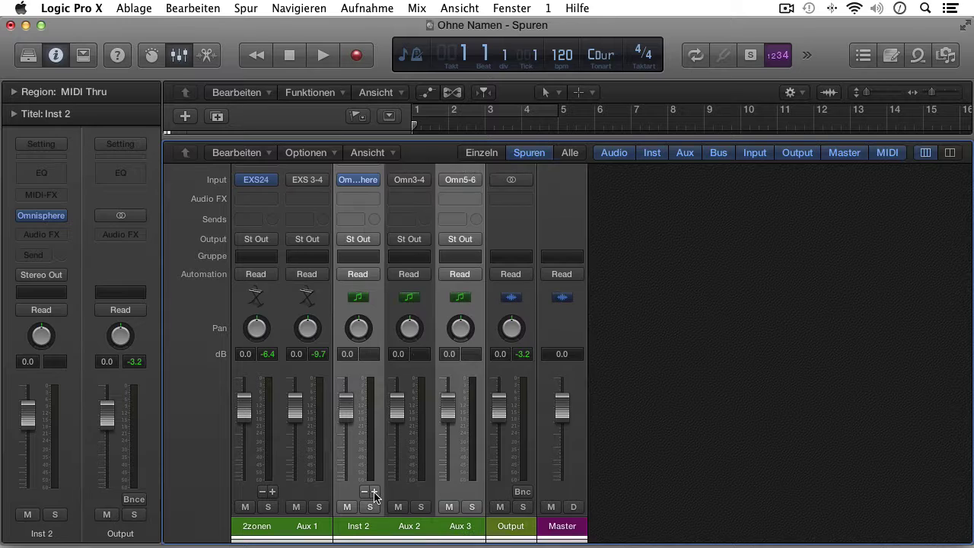
{"action": "left_click", "coordinate": [373, 491]}
{"action": "left_click", "coordinate": [373, 491]}
{"action": "left_click", "coordinate": [374, 492]}
{"action": "left_click", "coordinate": [374, 491]}
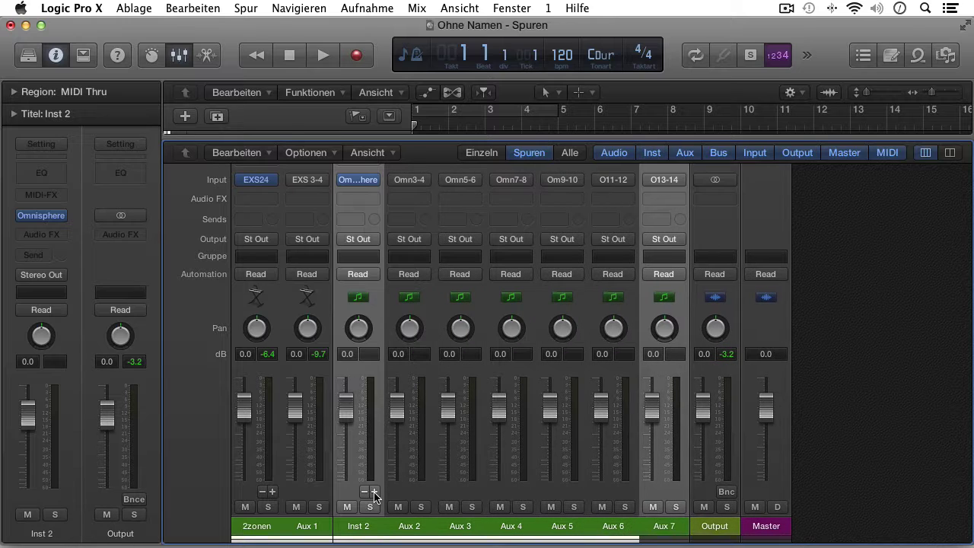
{"action": "left_click", "coordinate": [374, 492]}
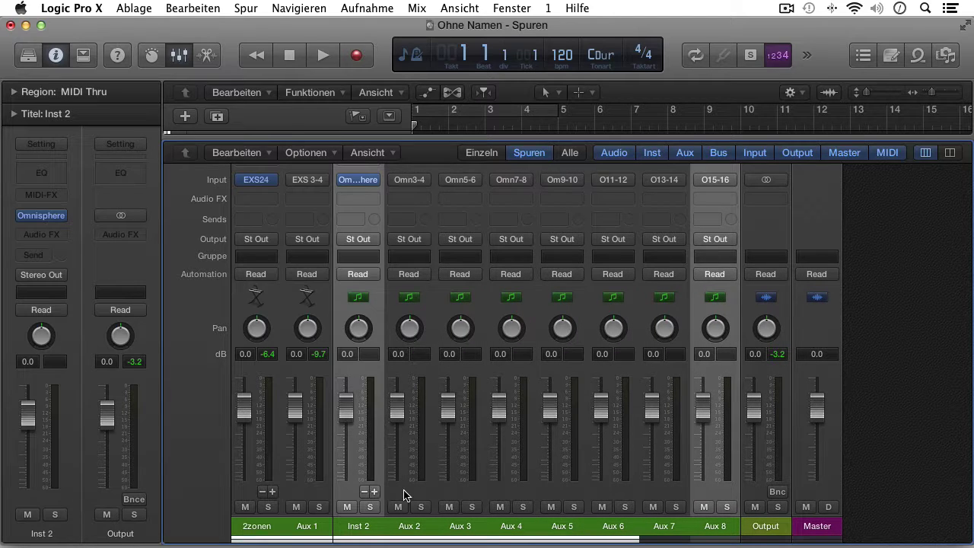
Create tracks for the aux channels Aux 2 through Aux 8 together, and hide the mixer.
{"action": "left_click", "coordinate": [406, 495]}
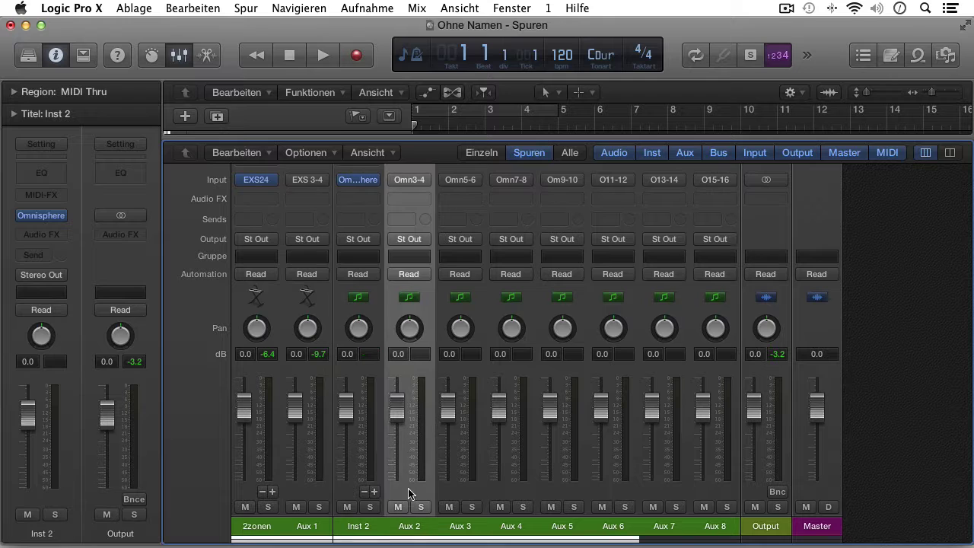
{"action": "left_click", "coordinate": [722, 489], "text": "shift"}
{"action": "right_click", "coordinate": [720, 485]}
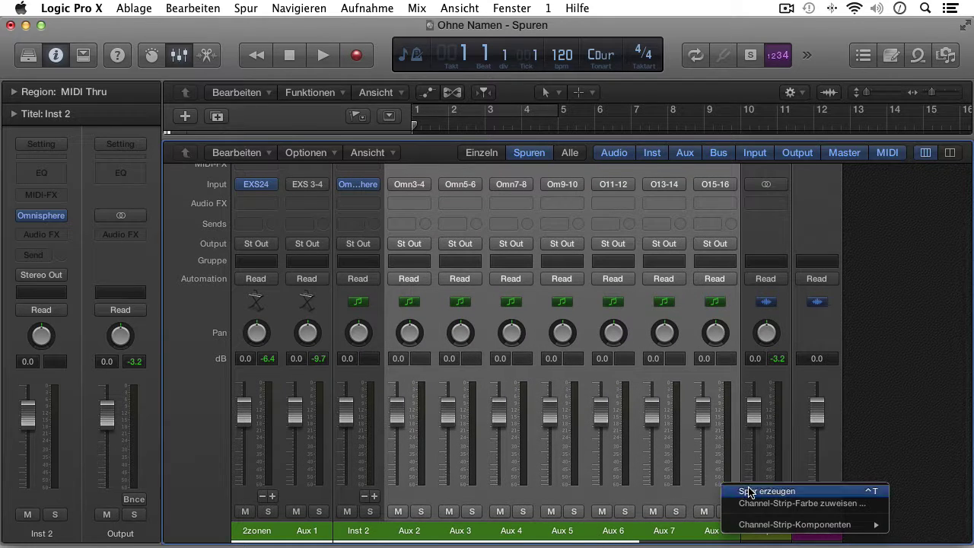
{"action": "left_click", "coordinate": [749, 491]}
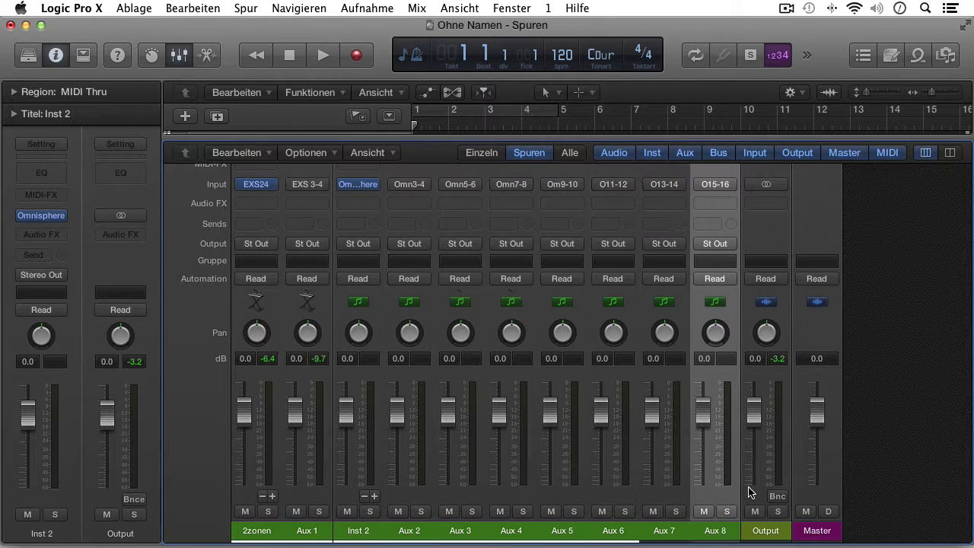
{"action": "left_click", "coordinate": [179, 55]}
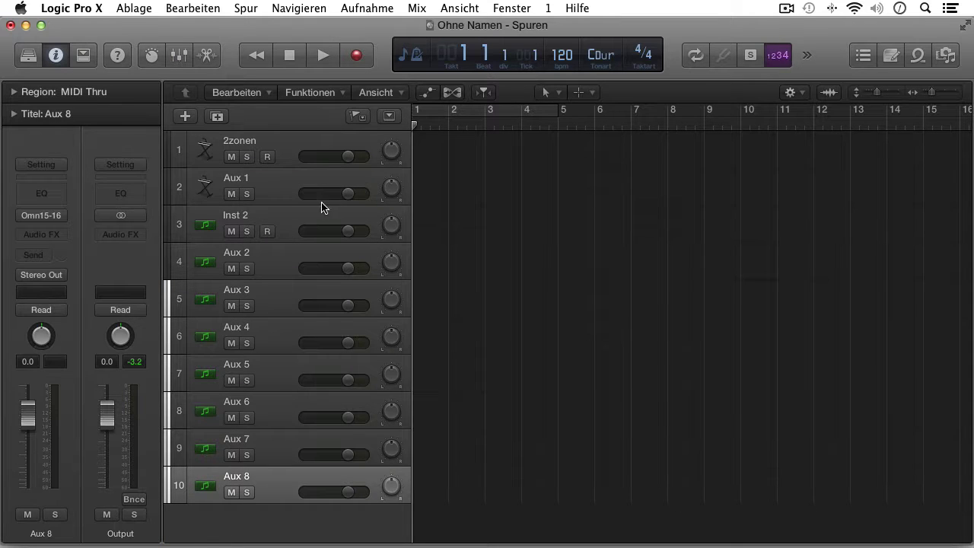
Check the MIDI channel in the track parameters of Inst 2 and each of the tracks Aux 2 through Aux 8.
{"action": "left_click", "coordinate": [297, 218]}
{"action": "left_click", "coordinate": [13, 114]}
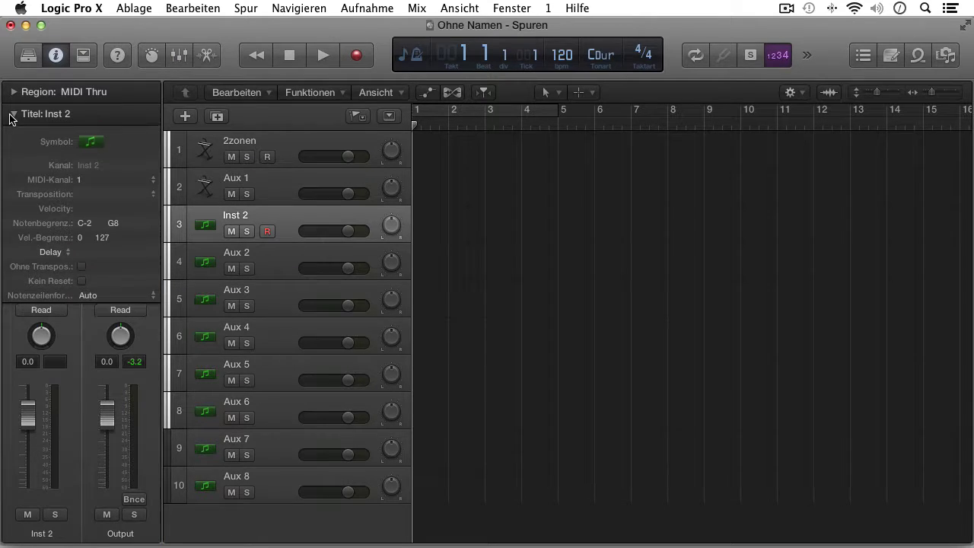
{"action": "left_click", "coordinate": [284, 267]}
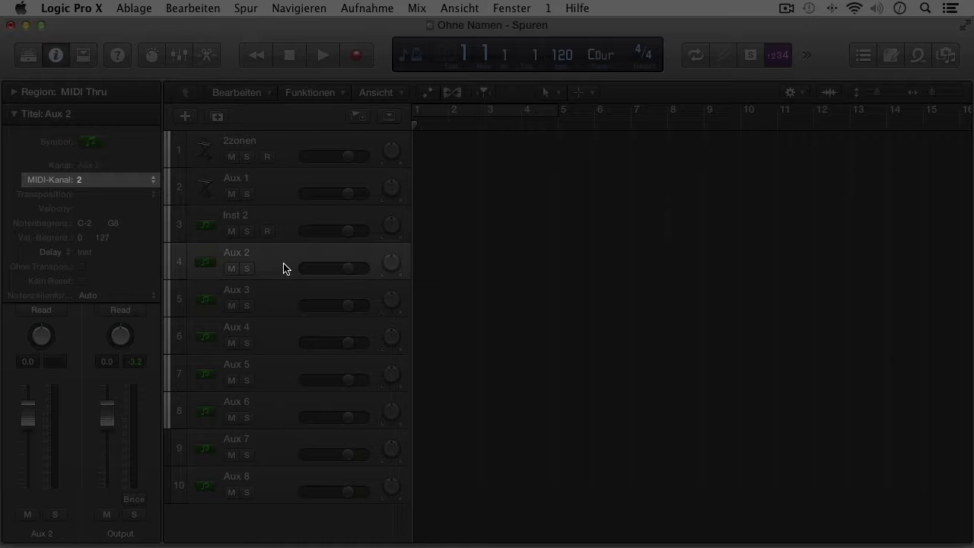
{"action": "key", "text": "Down"}
{"action": "key", "text": "Down"}
{"action": "key", "text": "Down"}
{"action": "key", "text": "Down"}
{"action": "key", "text": "Down"}
{"action": "key", "text": "Down"}
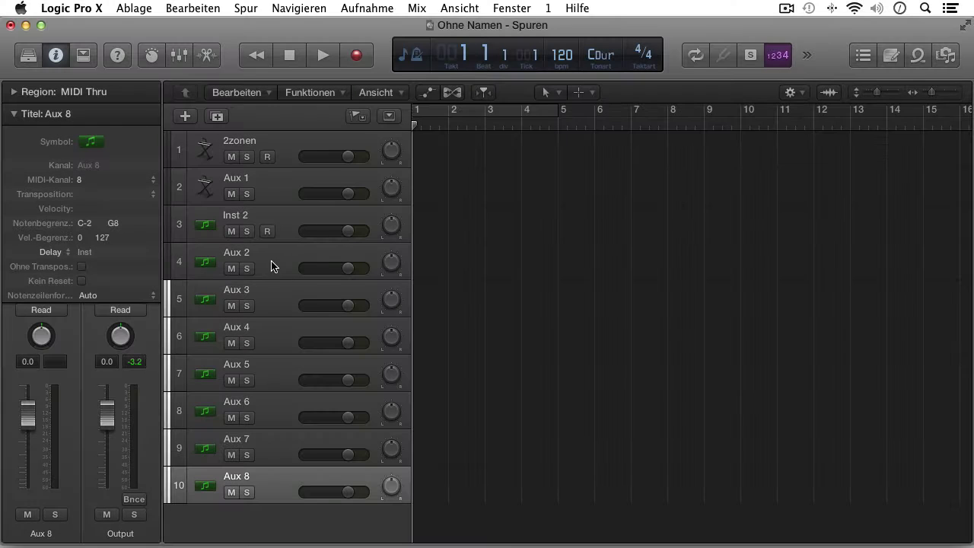
Rename the tracks Inst 2, Aux 2 and Aux 3 as Ommni 1, Ommni 2 and Ommni 3.
{"action": "double_click", "coordinate": [225, 217]}
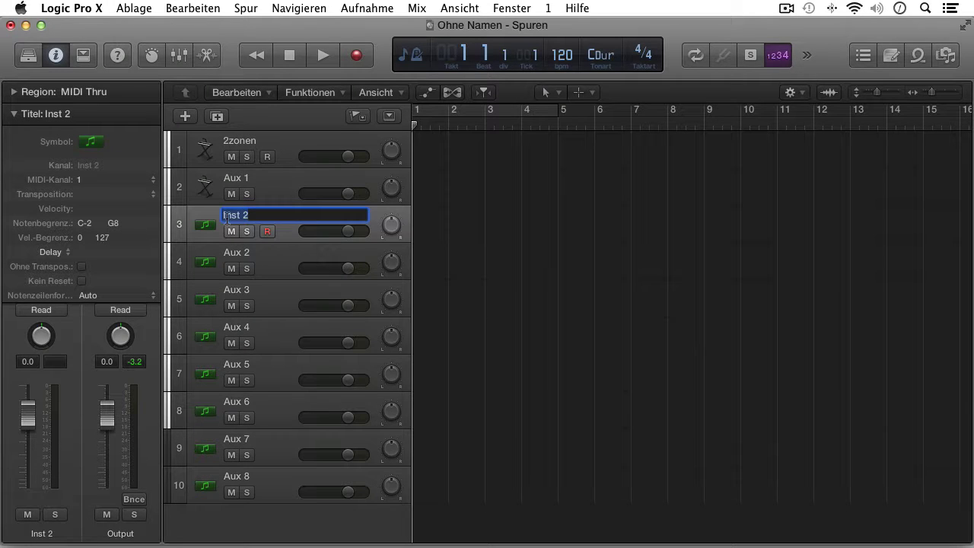
{"action": "type", "text": "Ommni 1"}
{"action": "key", "text": "Return"}
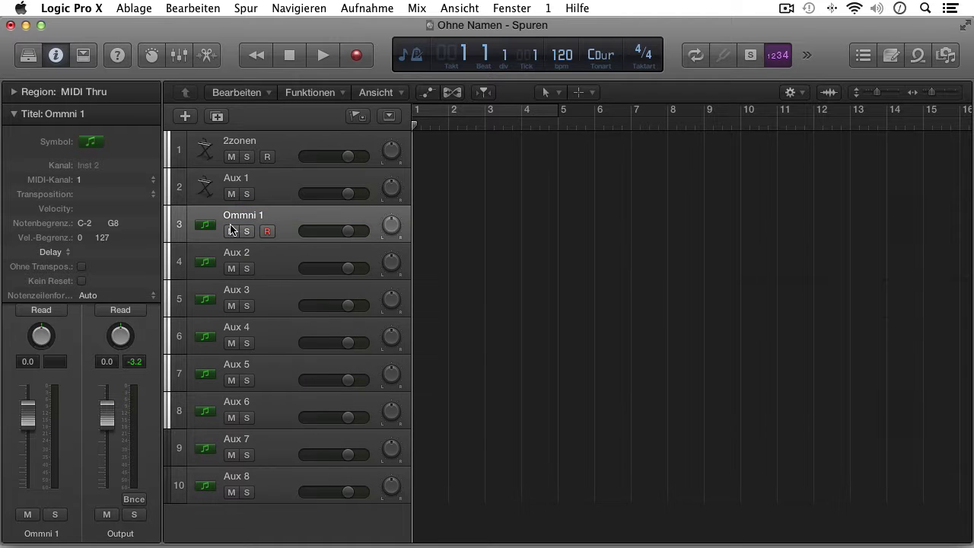
{"action": "double_click", "coordinate": [236, 253]}
{"action": "type", "text": "Ommni 2"}
{"action": "key", "text": "Return"}
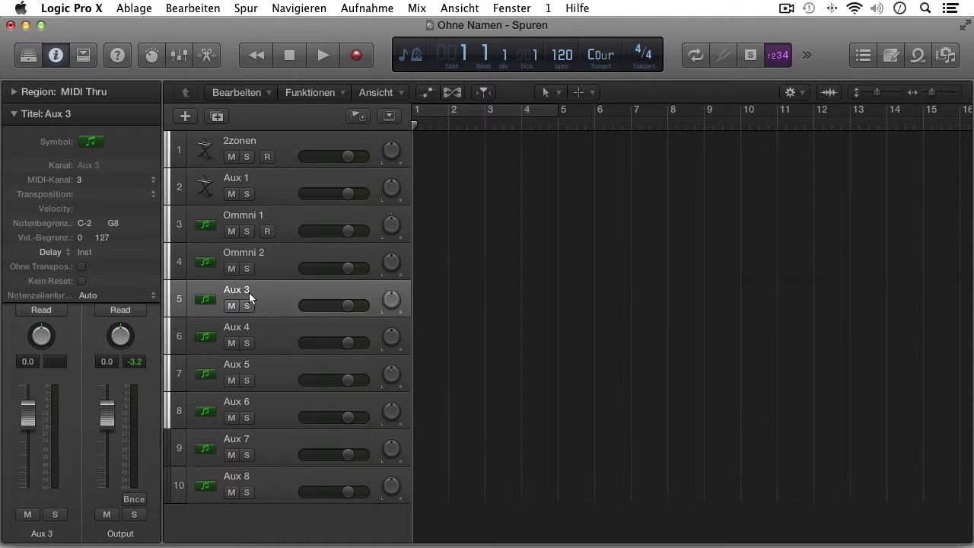
{"action": "double_click", "coordinate": [249, 292]}
{"action": "type", "text": "Ommni 3+"}
{"action": "key", "text": "BackSpace"}
{"action": "key", "text": "Return"}
Rename the tracks Aux 4, Aux 5 and Aux 6 as Ommni 4, Ommni 5 and Ommni 6.
{"action": "double_click", "coordinate": [238, 328]}
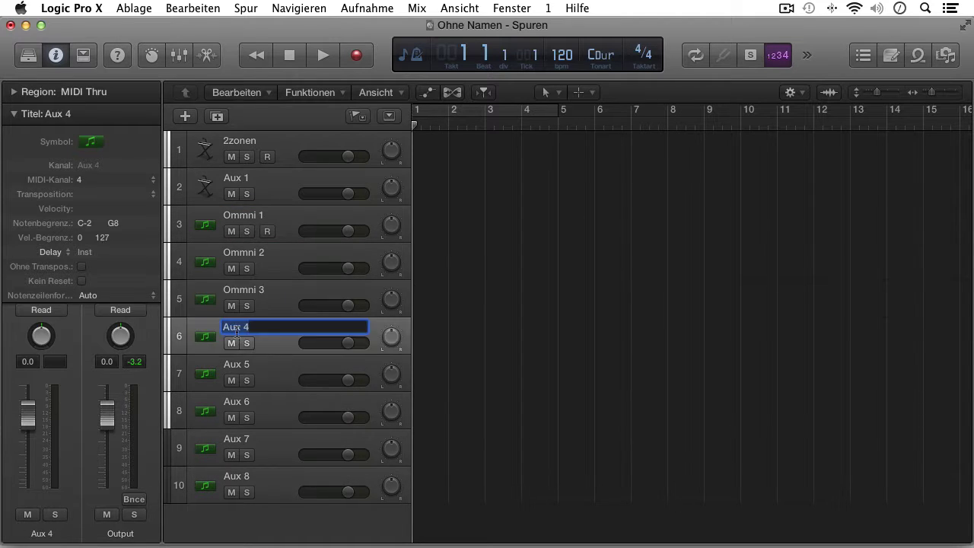
{"action": "type", "text": "Ommni 4"}
{"action": "key", "text": "Return"}
{"action": "double_click", "coordinate": [237, 364]}
{"action": "type", "text": "Ommni 5"}
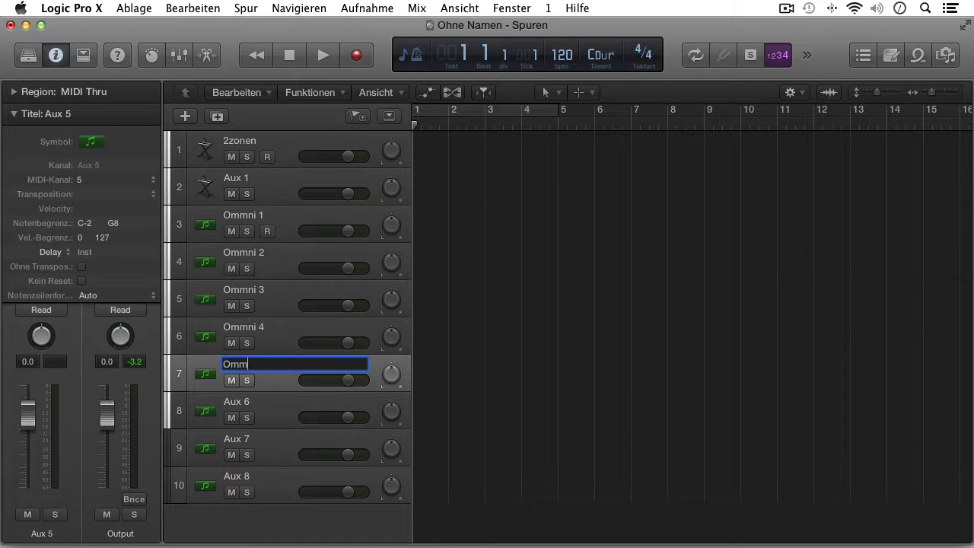
{"action": "key", "text": "Return"}
{"action": "double_click", "coordinate": [242, 401]}
{"action": "type", "text": "Ommni 6"}
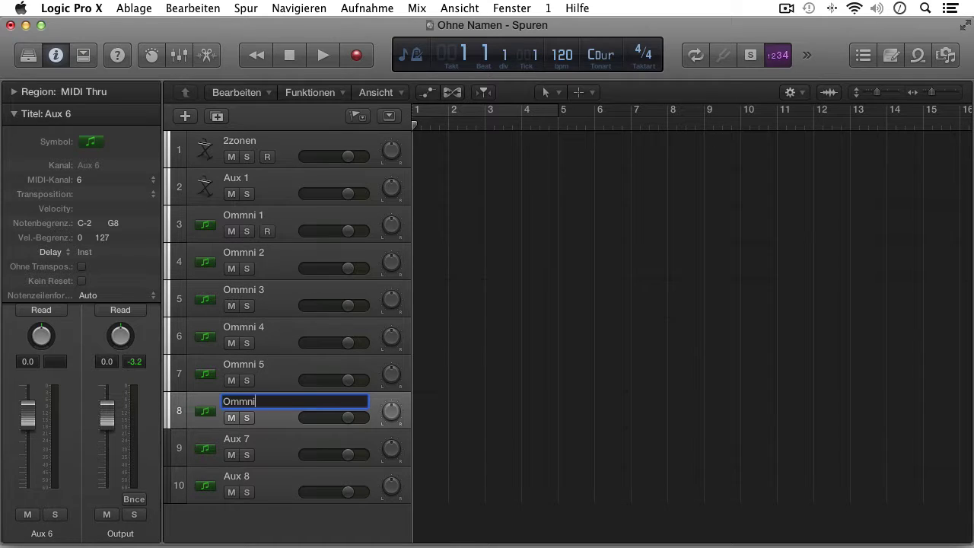
{"action": "key", "text": "Return"}
Rename the tracks Aux 7 and Aux 8 as Ommni 7 and Ommni 8.
{"action": "double_click", "coordinate": [243, 442]}
{"action": "type", "text": "Ommni "}
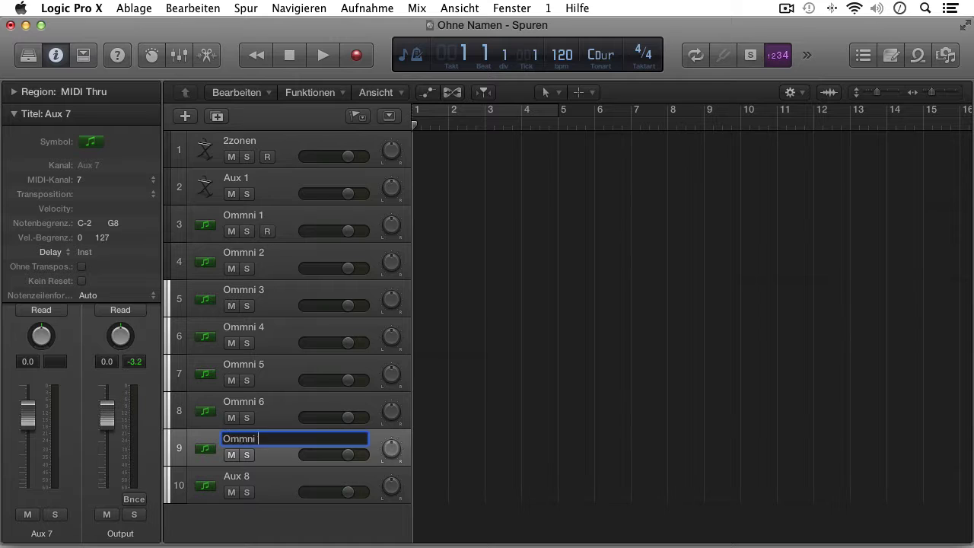
{"action": "type", "text": "7"}
{"action": "key", "text": "Return"}
{"action": "double_click", "coordinate": [243, 477]}
{"action": "type", "text": "Ommni 8+"}
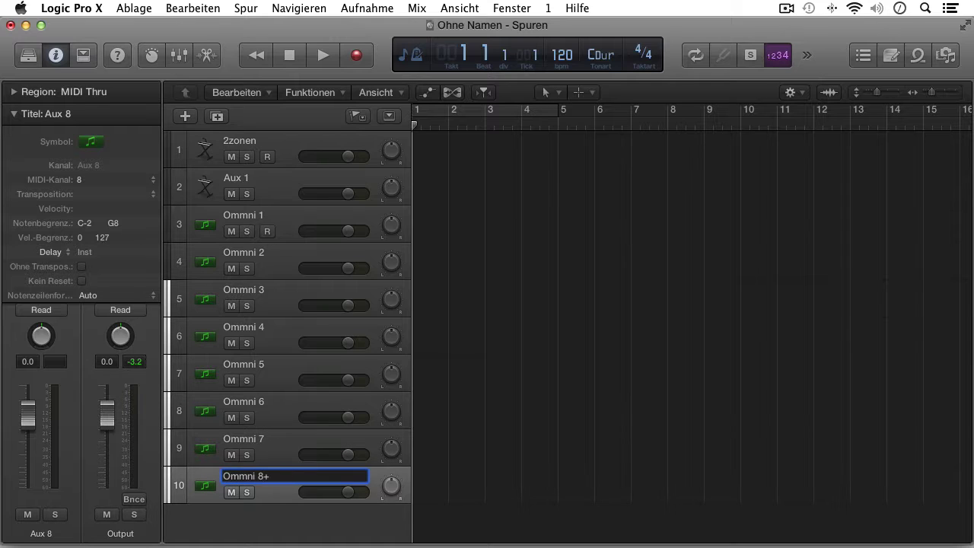
{"action": "type", "text": " 8"}
{"action": "key", "text": "Return"}
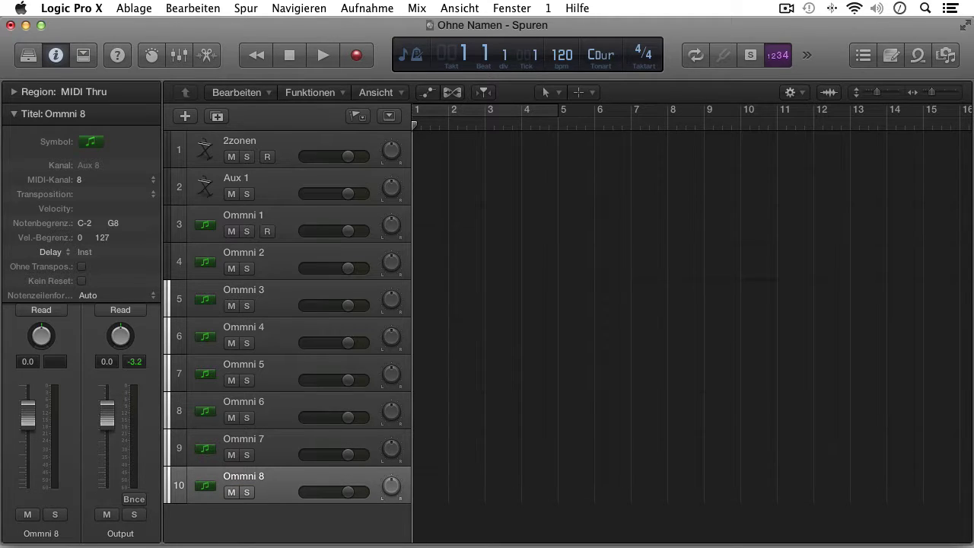
Audition the tracks Ommni 1 through Ommni 5 one after another.
{"action": "left_click", "coordinate": [273, 212]}
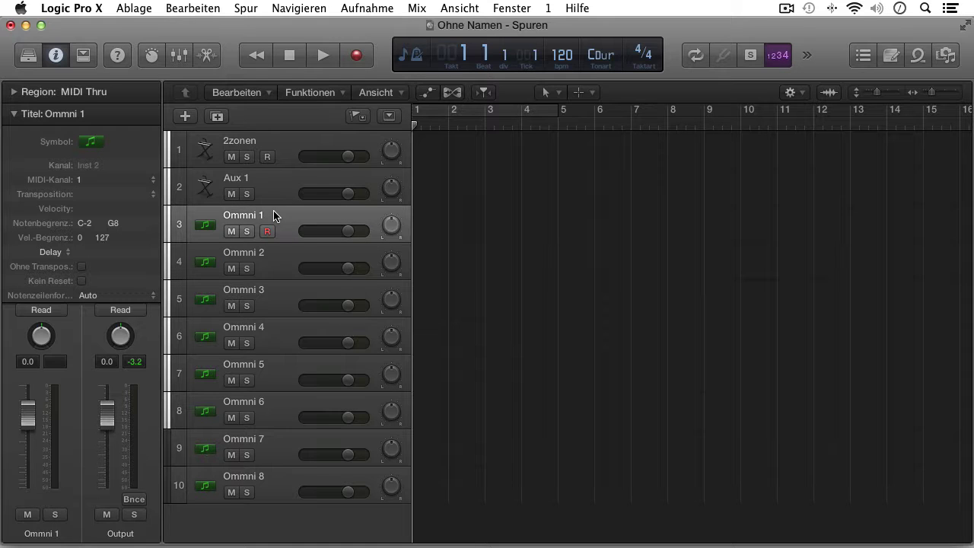
{"action": "left_click", "coordinate": [270, 258]}
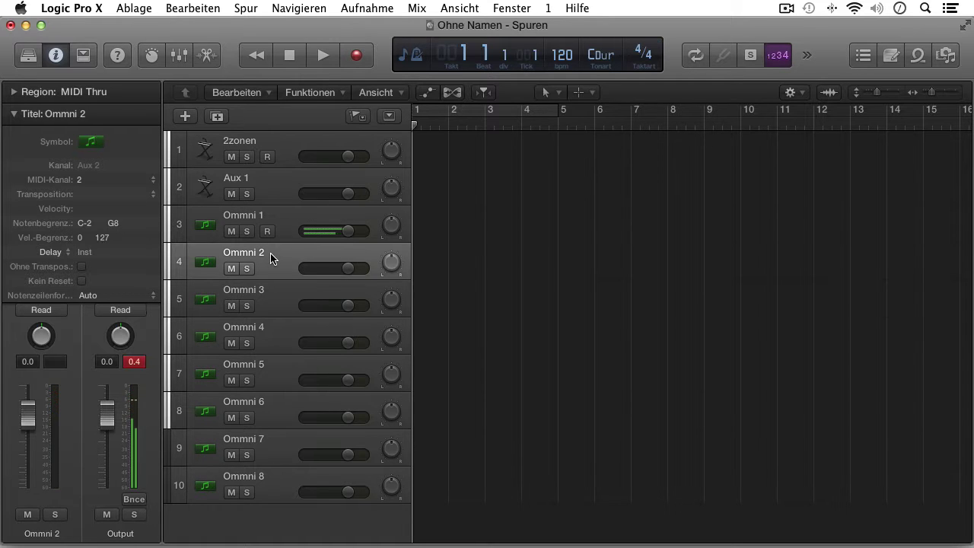
{"action": "left_click", "coordinate": [278, 304]}
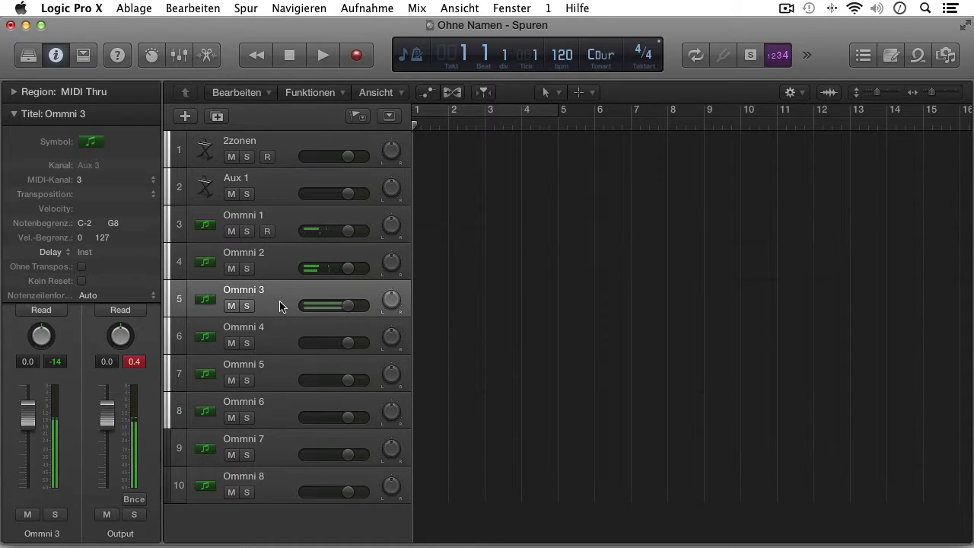
{"action": "left_click", "coordinate": [280, 324]}
{"action": "left_click", "coordinate": [283, 358]}
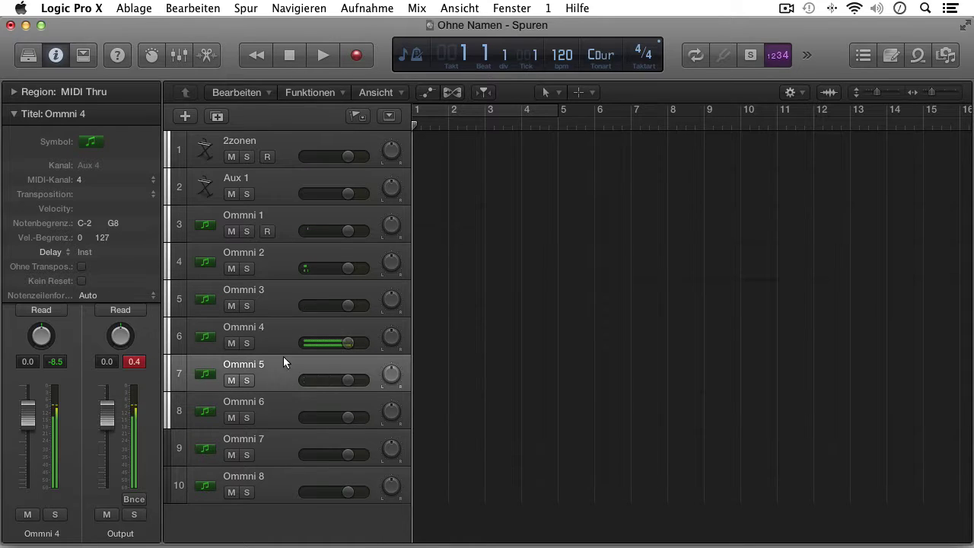
Insert a Channel EQ on the Ommni 5 track, set its low-cut frequency to about 385 Hz, and close the EQ.
{"action": "left_click", "coordinate": [15, 114]}
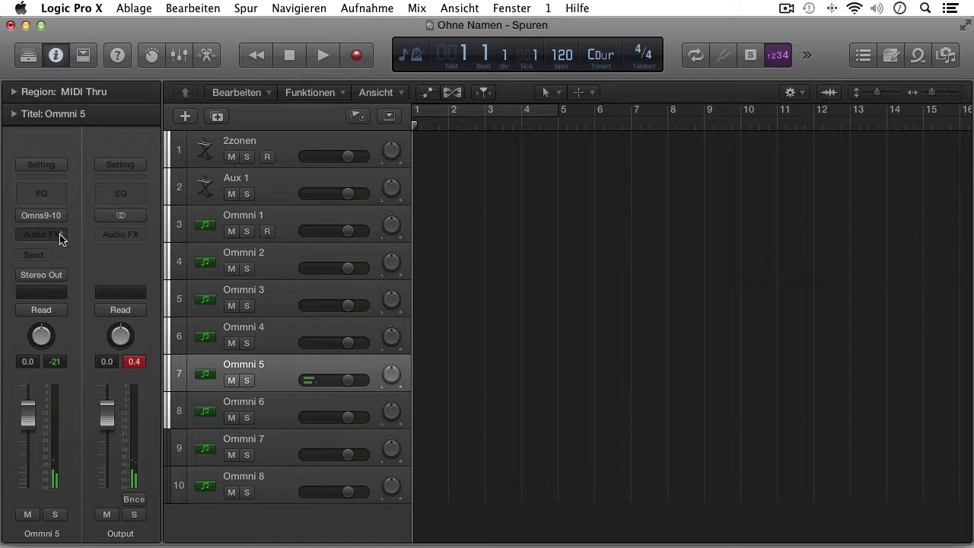
{"action": "left_click", "coordinate": [60, 195]}
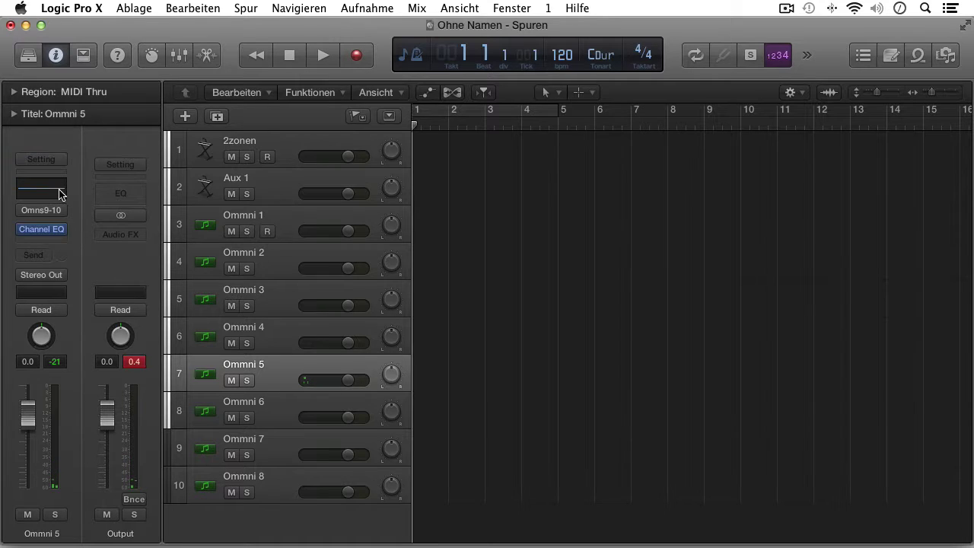
{"action": "left_click_drag", "start_coordinate": [108, 307], "coordinate": [139, 204]}
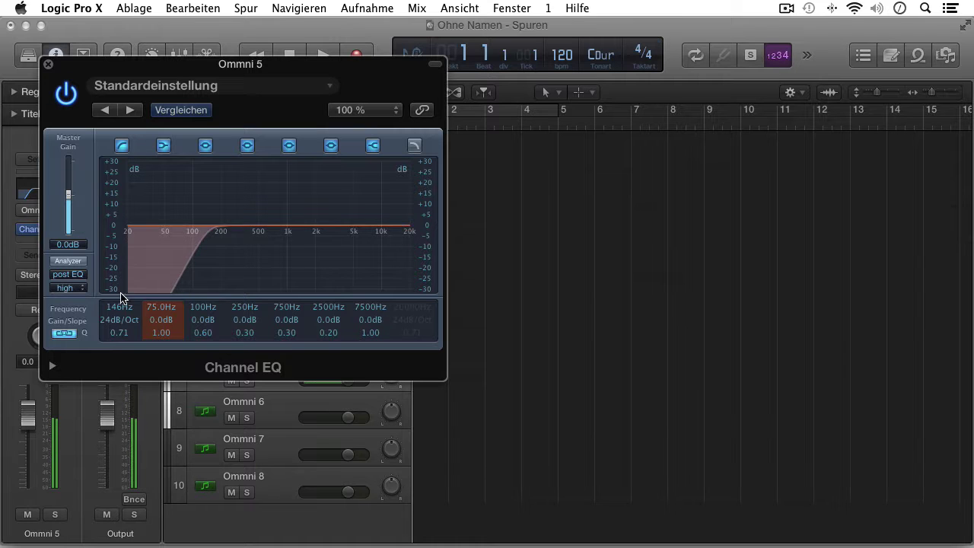
{"action": "left_click_drag", "start_coordinate": [122, 304], "coordinate": [130, 255]}
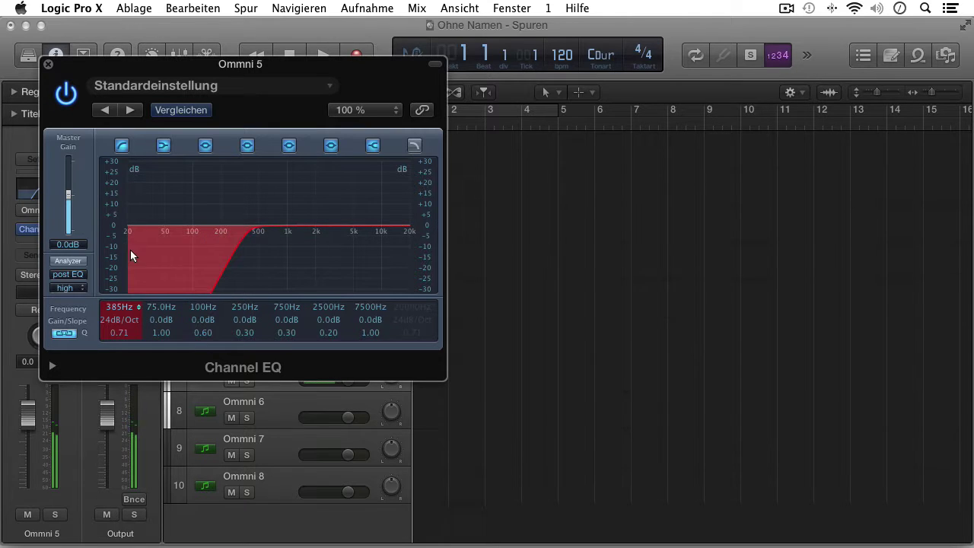
{"action": "left_click", "coordinate": [48, 64]}
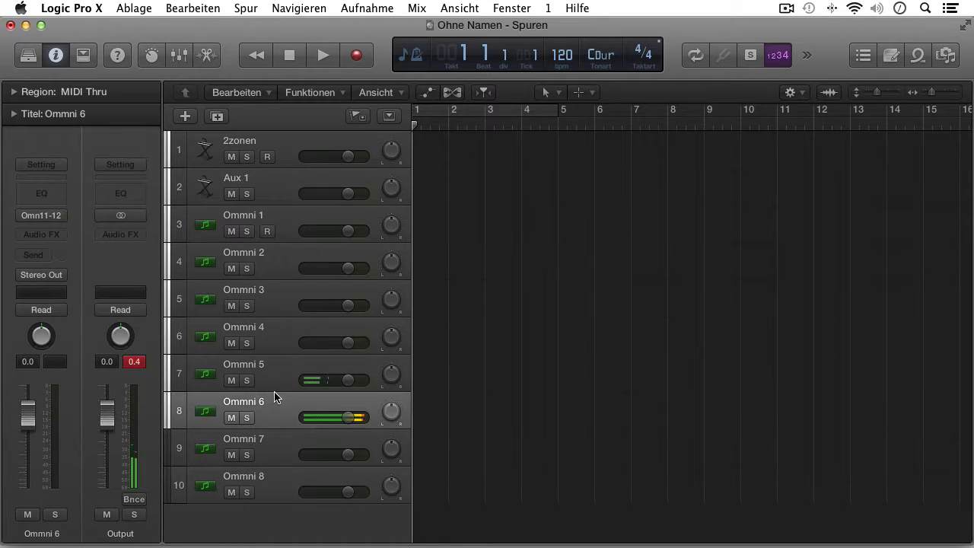
Audition the tracks Ommni 7 and Ommni 8.
{"action": "left_click", "coordinate": [287, 446]}
{"action": "left_click", "coordinate": [276, 480]}
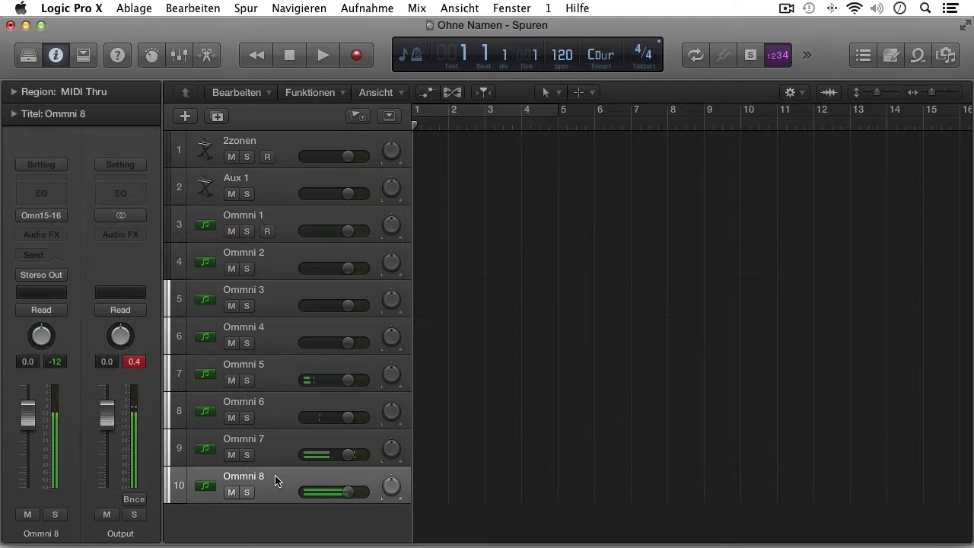